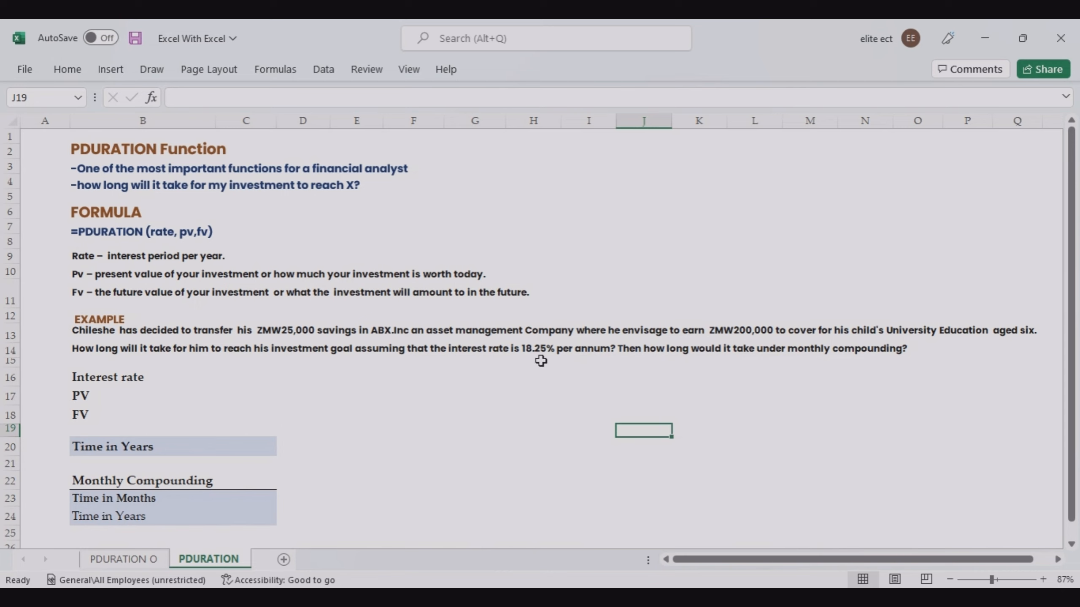
Step: Enter 18.25% as the interest rate in cell C16
left_click(248, 375)
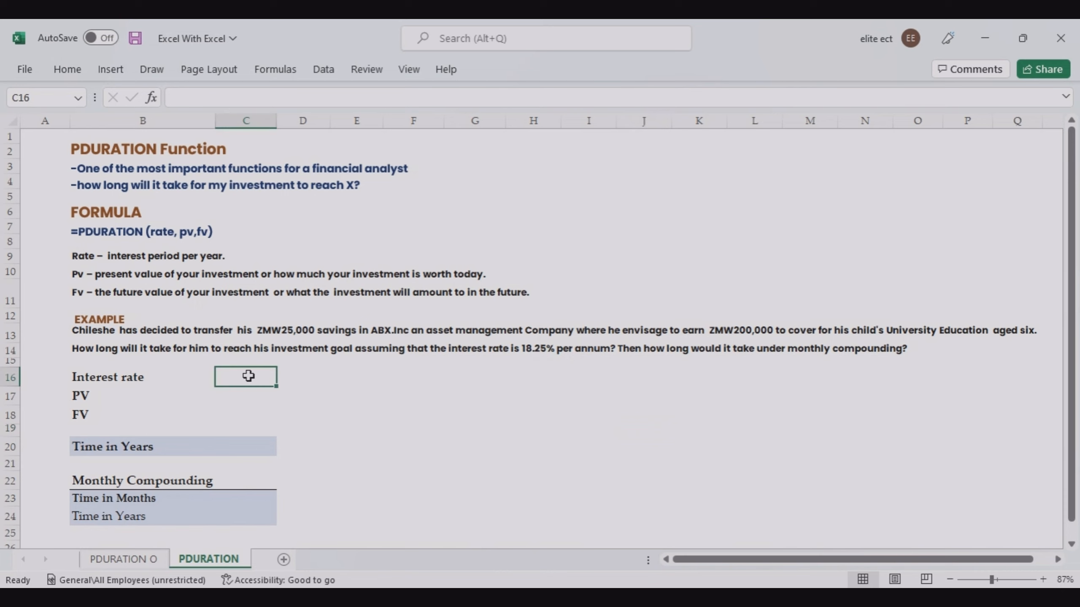
type("18")
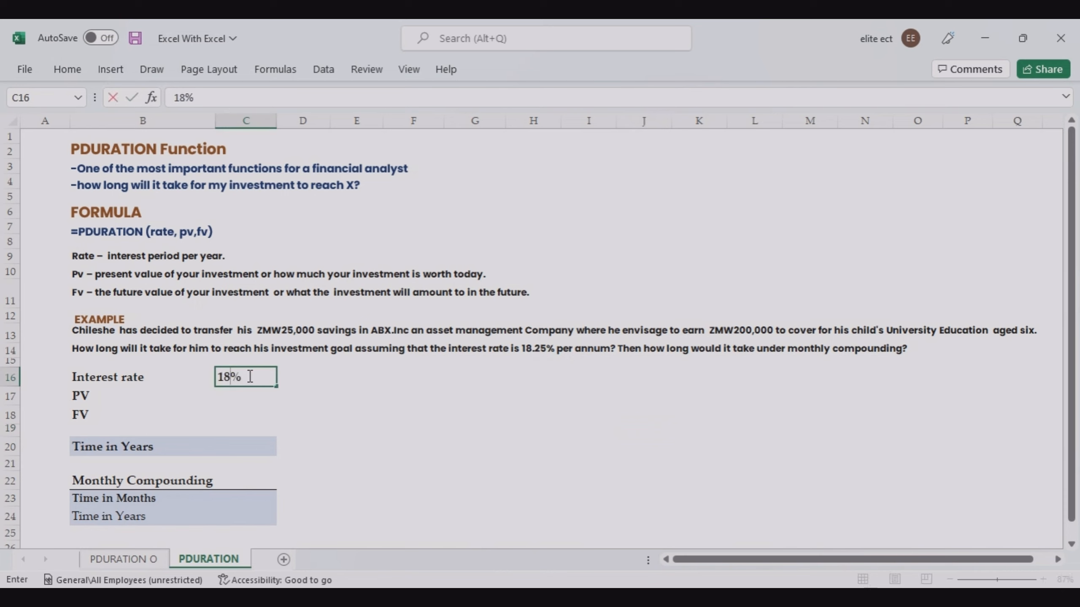
type(".25")
key("Return")
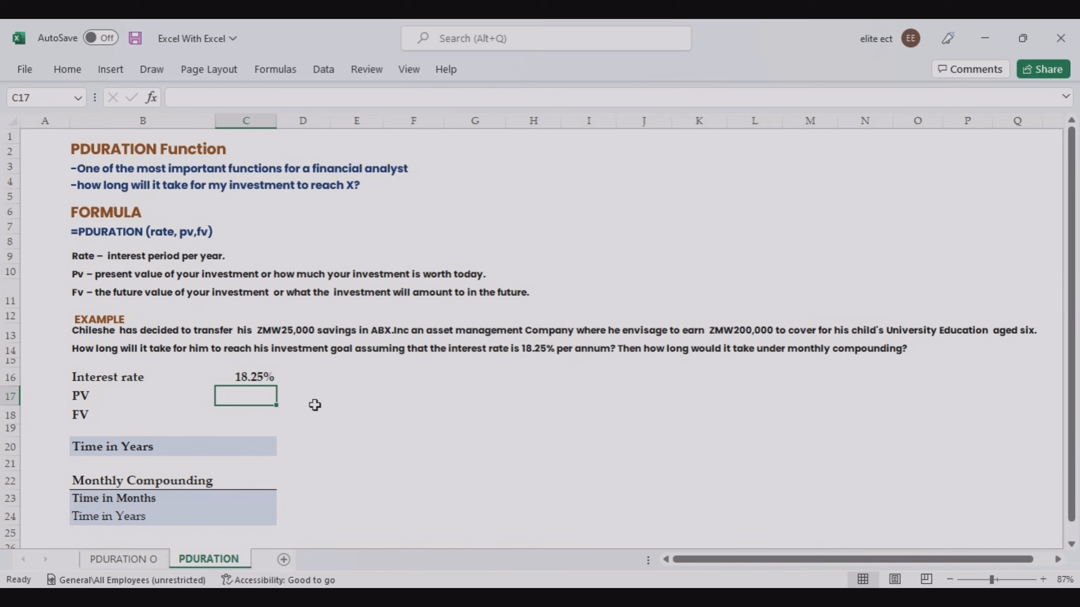
Step: Enter 25,000 as the PV in cell C17 and 200,000 as the FV in cell C18
type("2")
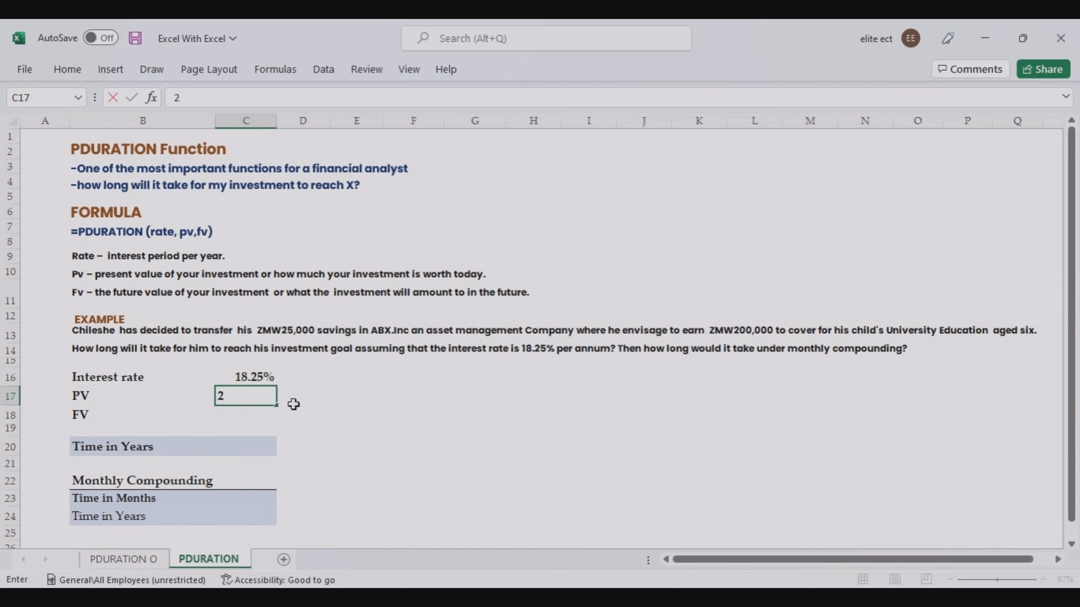
type("5,0000")
key("Return")
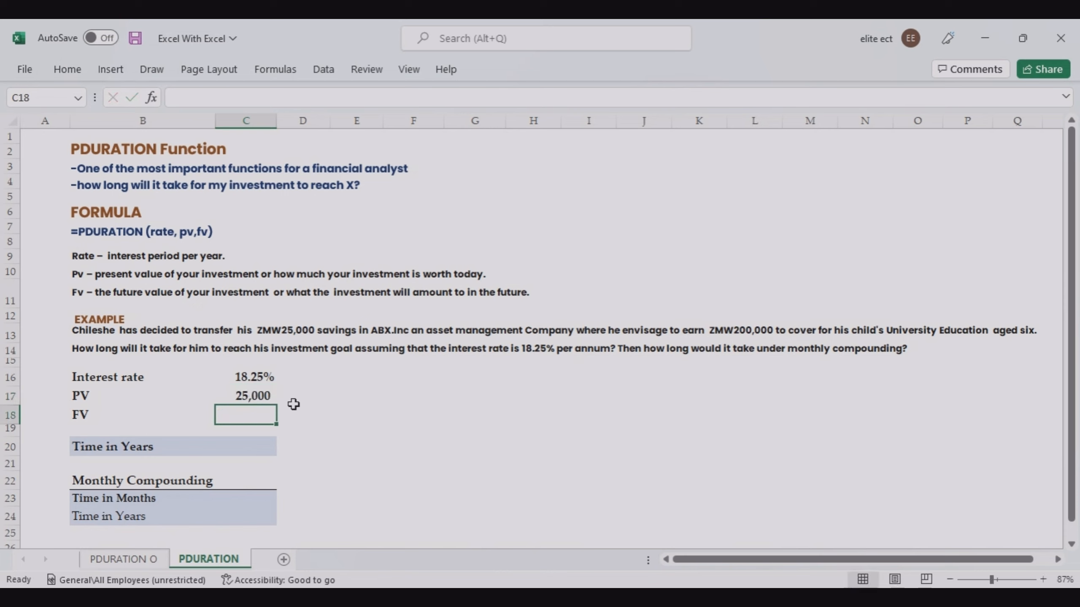
type("2")
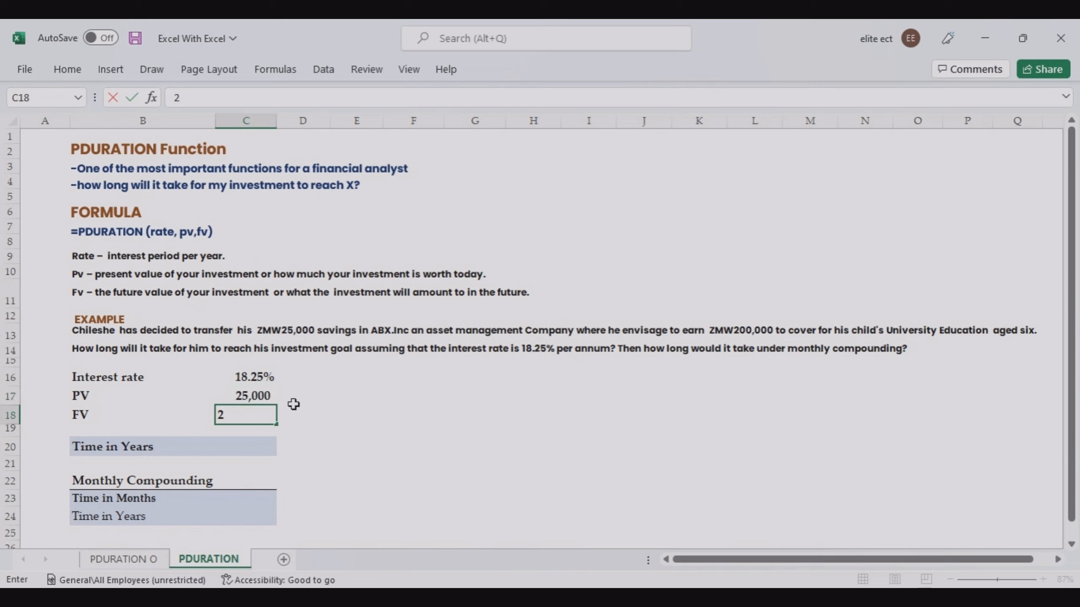
type("00000")
key("Return")
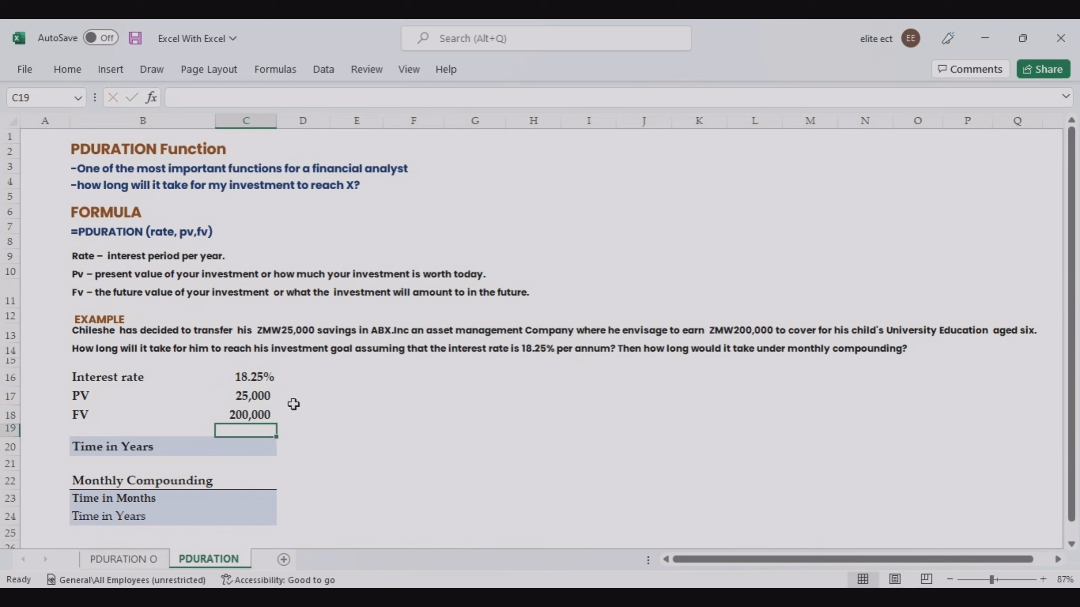
Step: Calculate the annual-compounding Time in Years in cell C20 with PDURATION, using C16 as rate, C17 as pv and C18 as fv
left_click(255, 451)
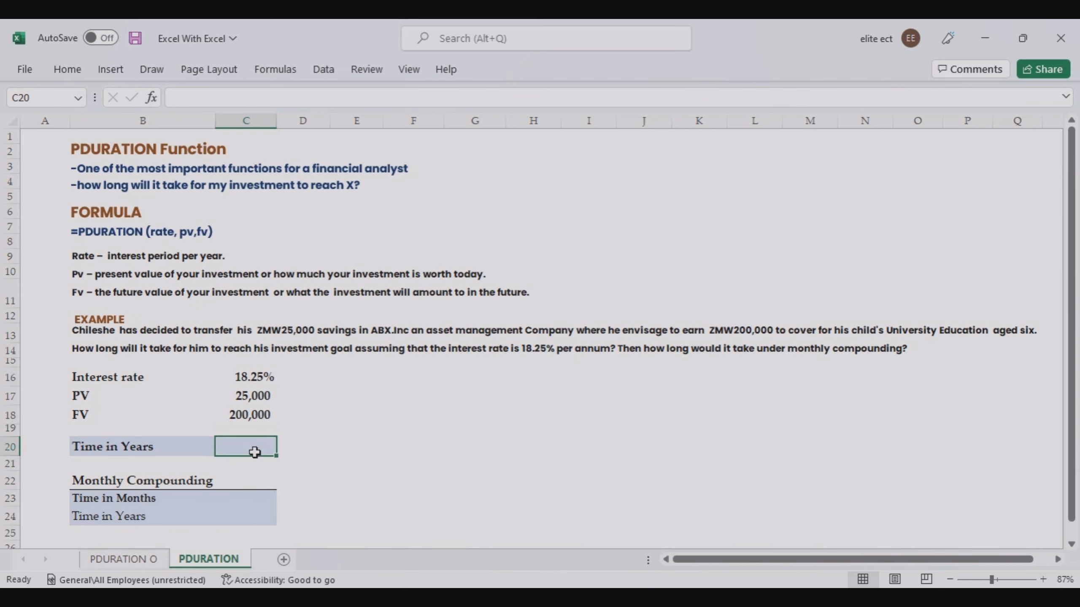
type("=p")
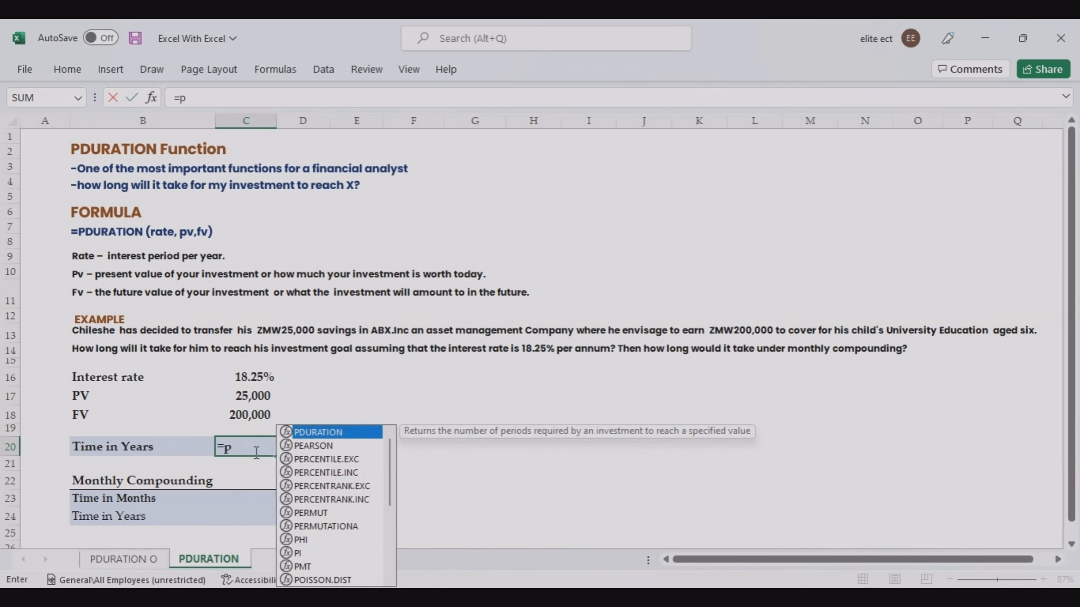
type("d")
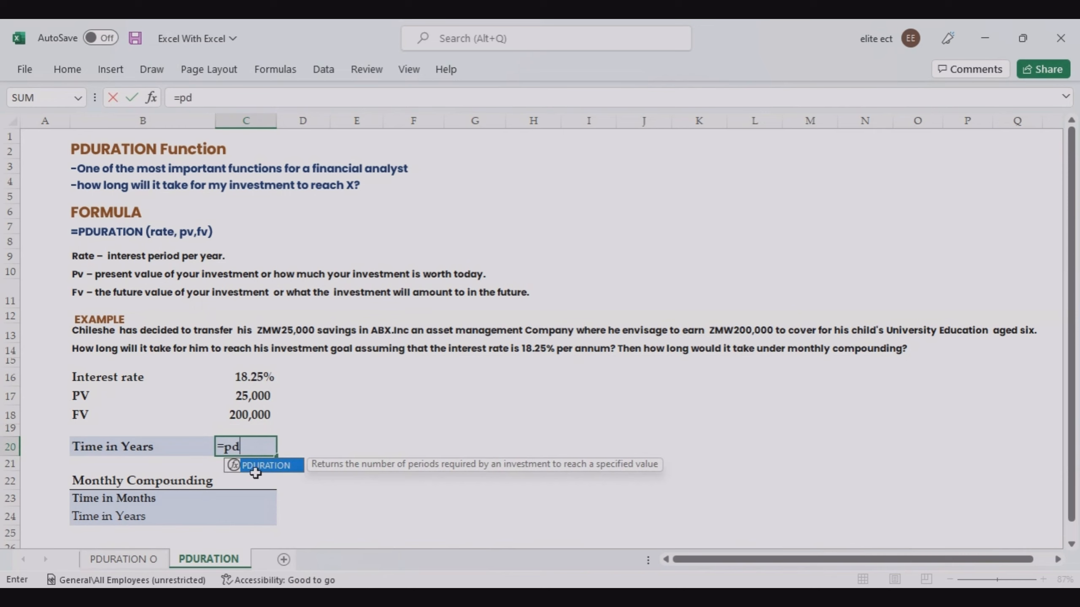
double_click(255, 468)
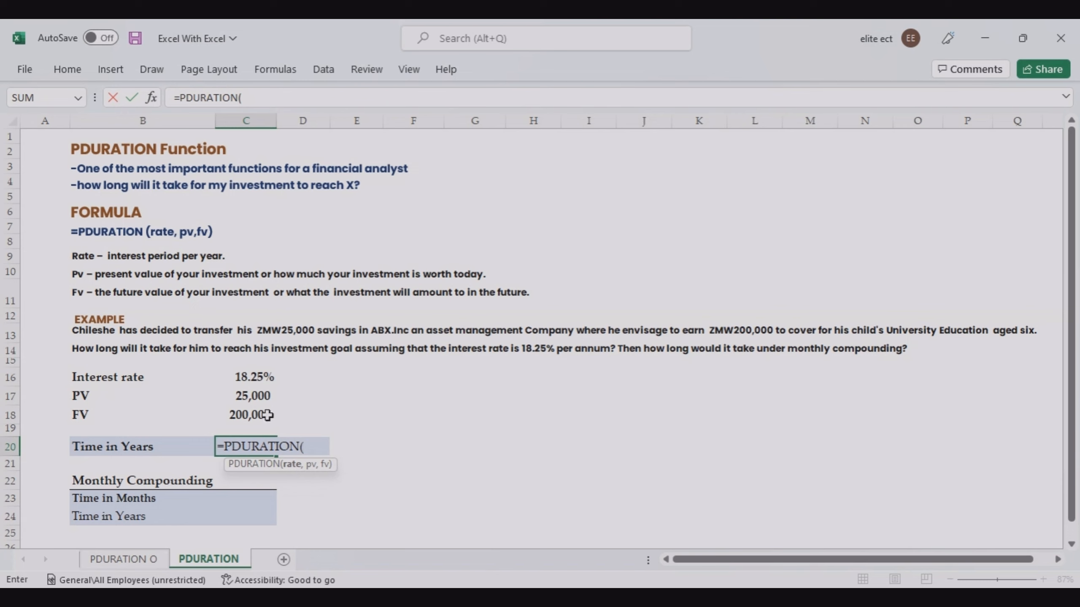
left_click(249, 376)
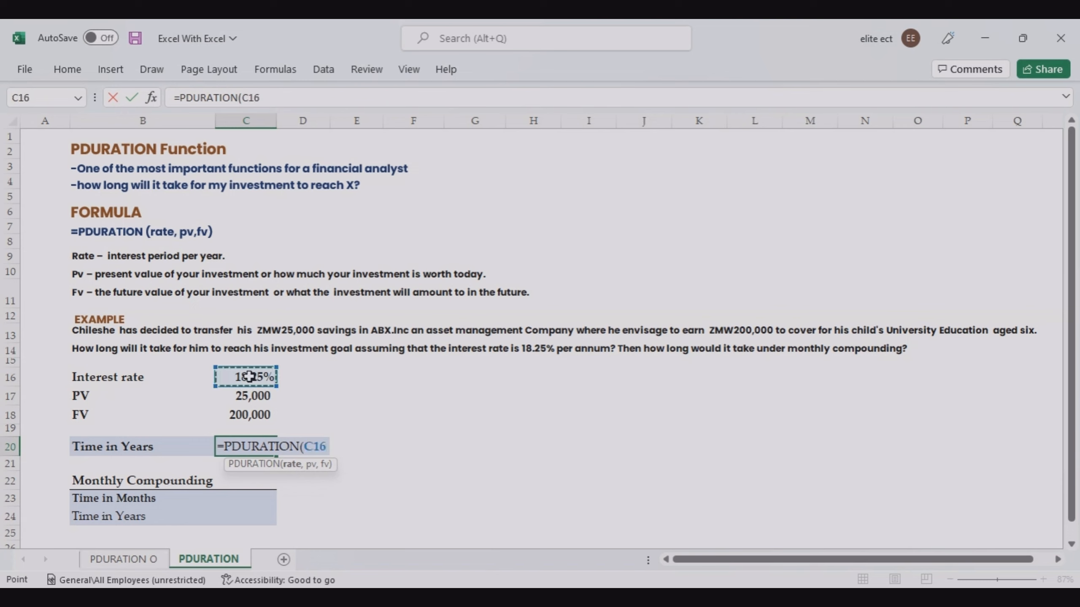
type(",")
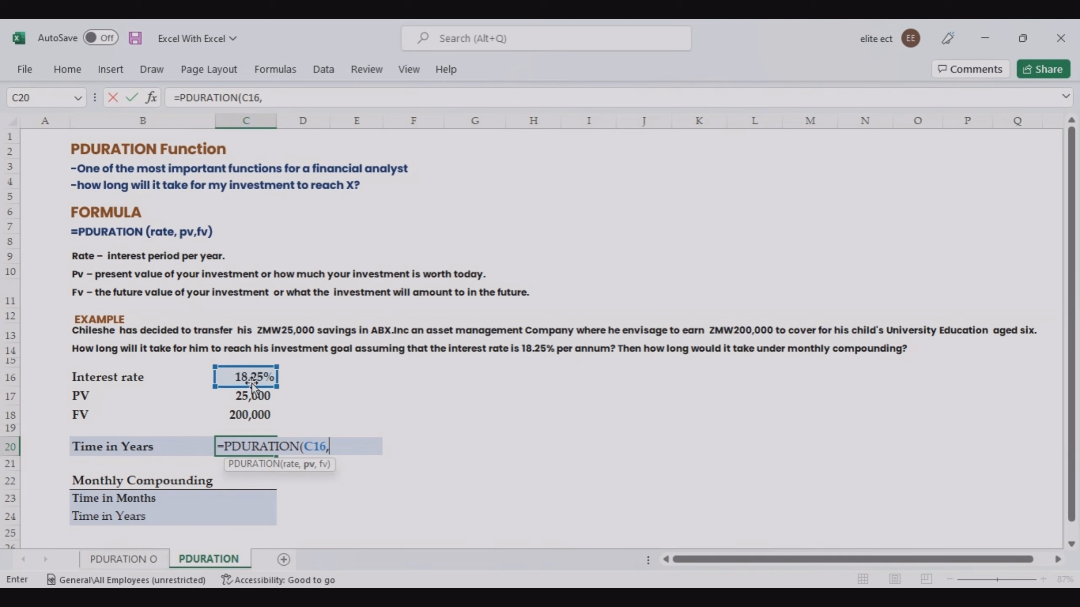
left_click(260, 397)
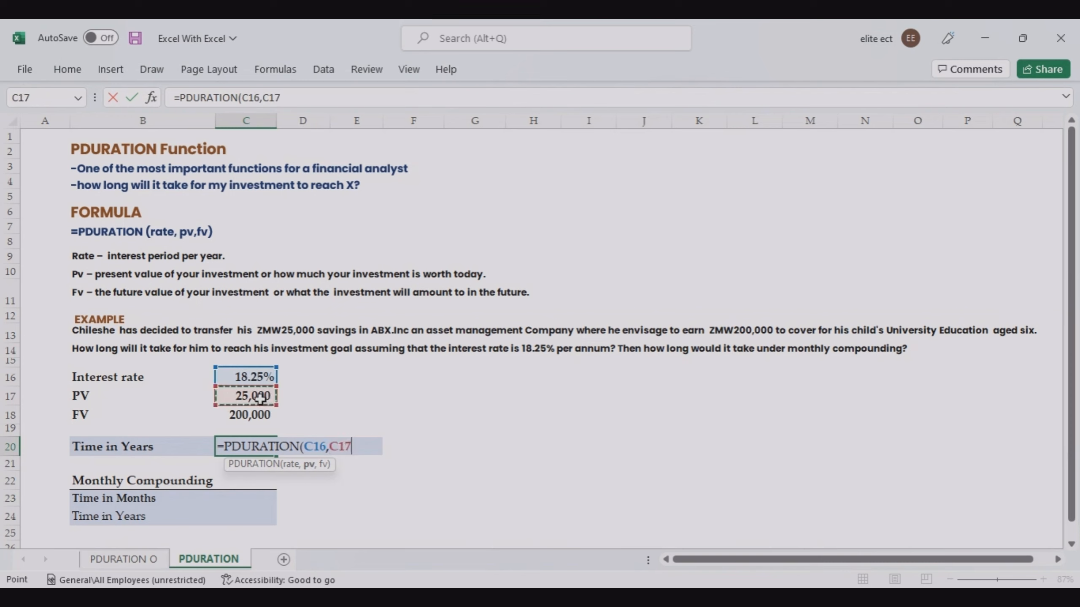
type(",")
left_click(261, 411)
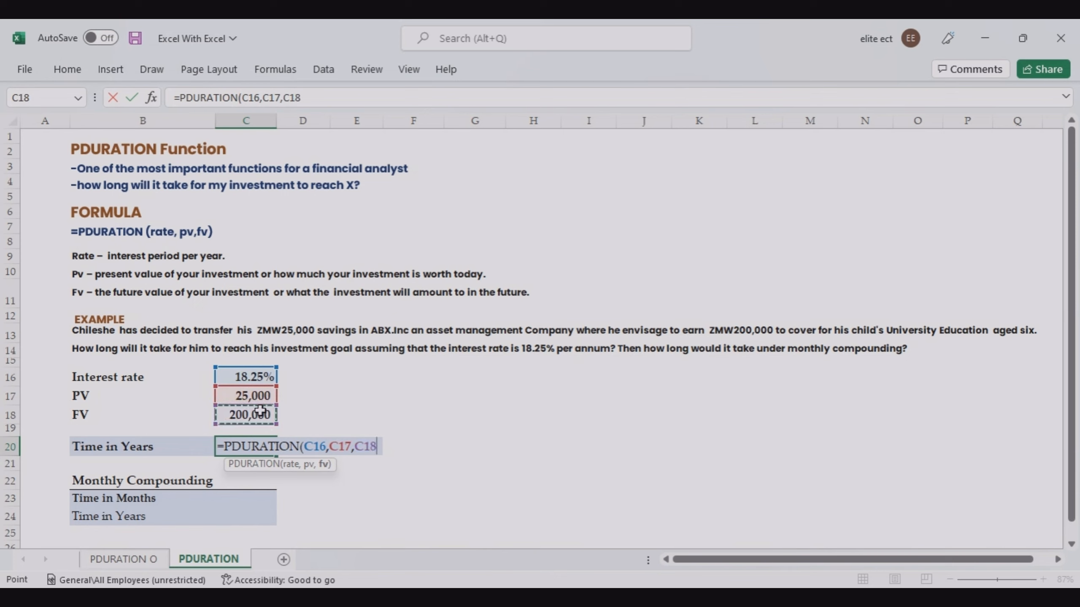
key("Return")
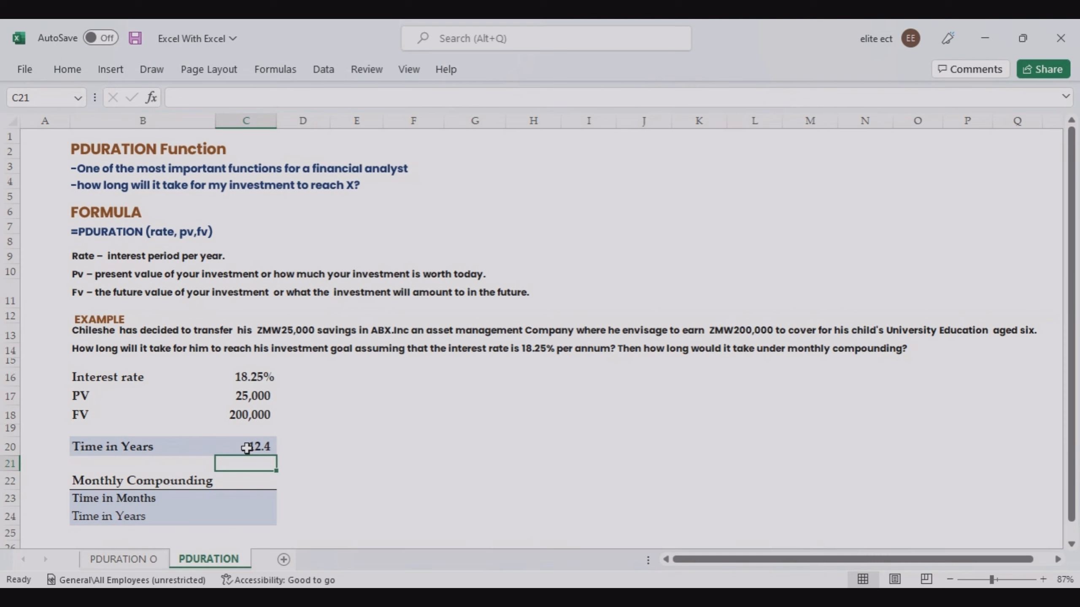
Step: Calculate the monthly-compounding Time in Months in cell C23 with PDURATION, using C16/12 as rate, C17 as pv and C18 as fv
left_click(248, 500)
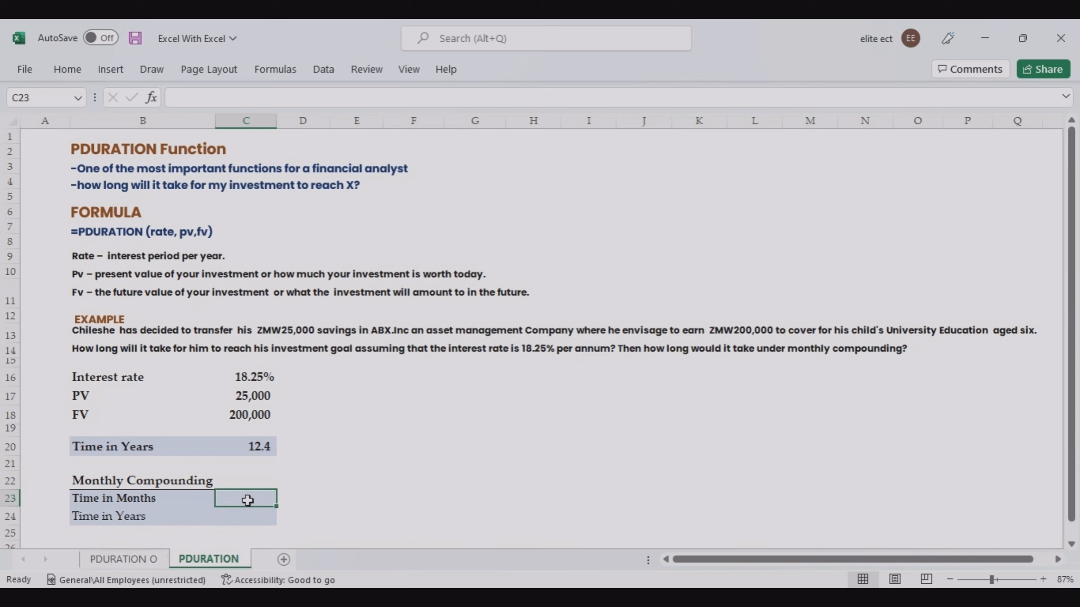
type("=")
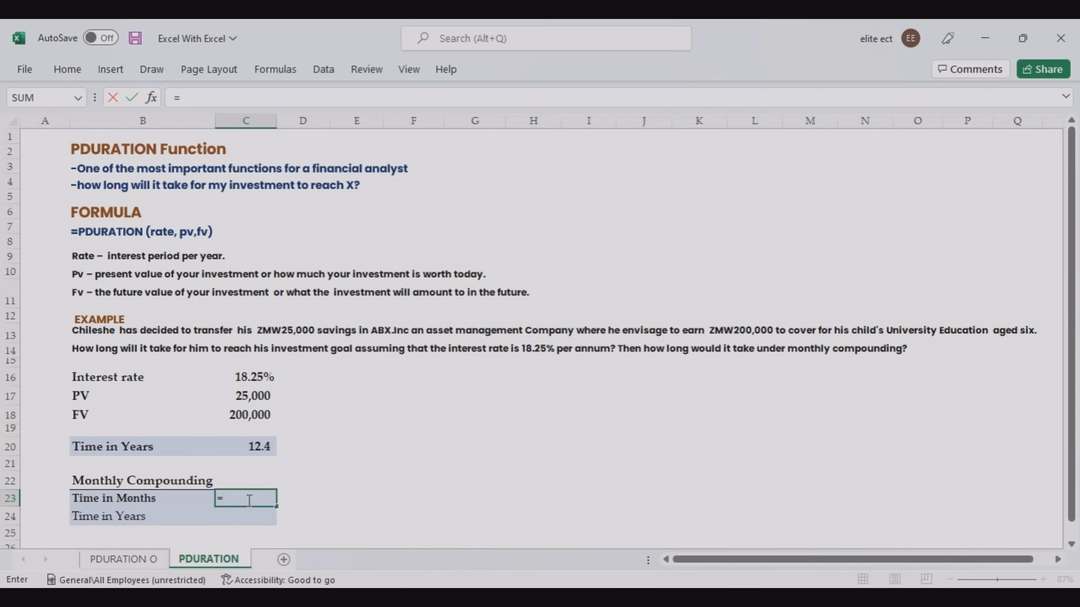
type("pd")
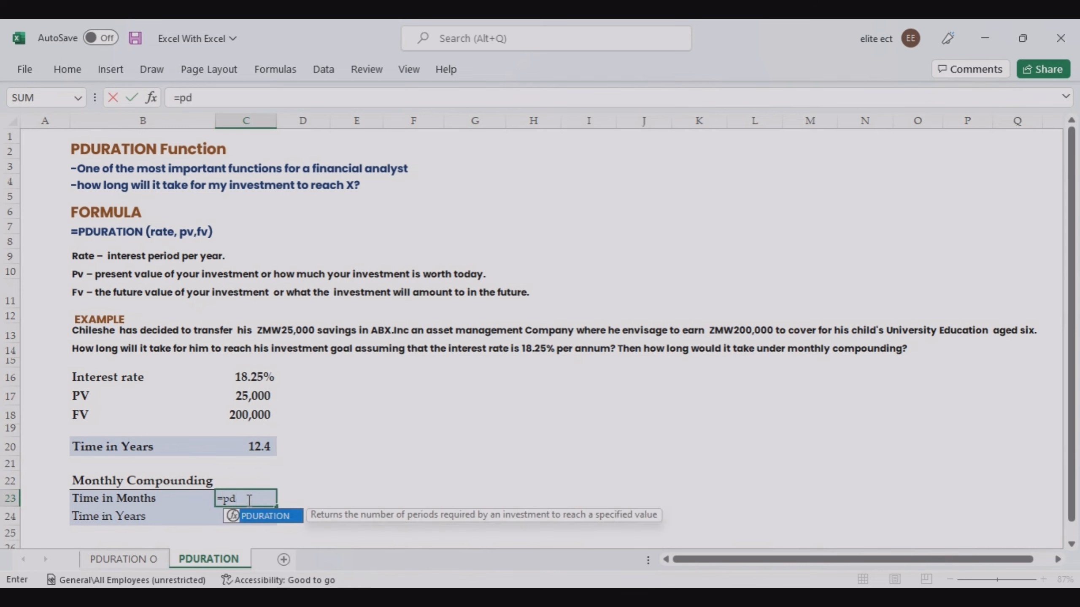
double_click(257, 519)
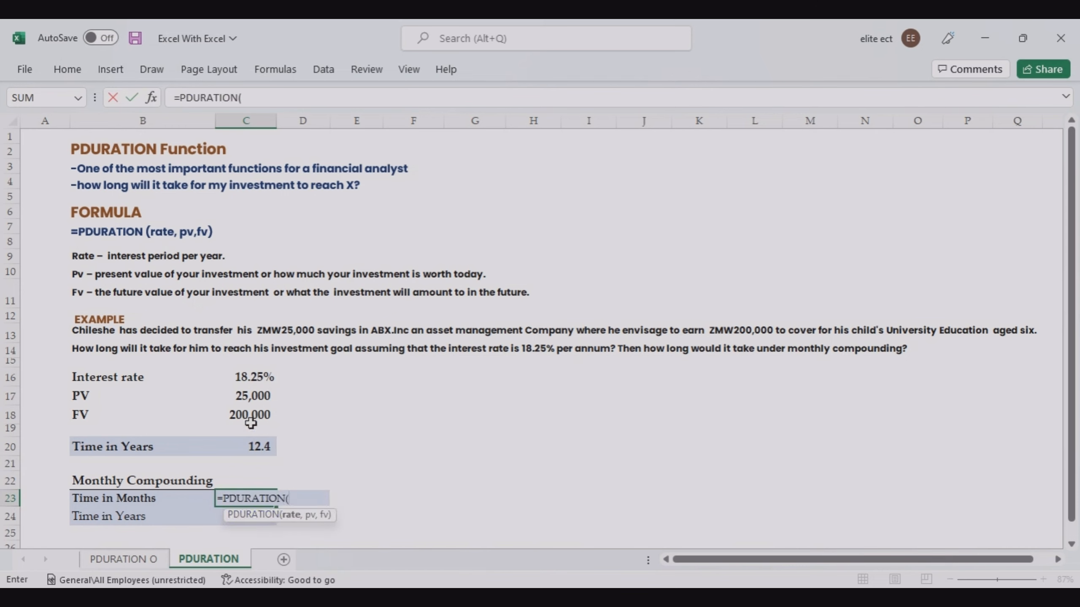
left_click(251, 375)
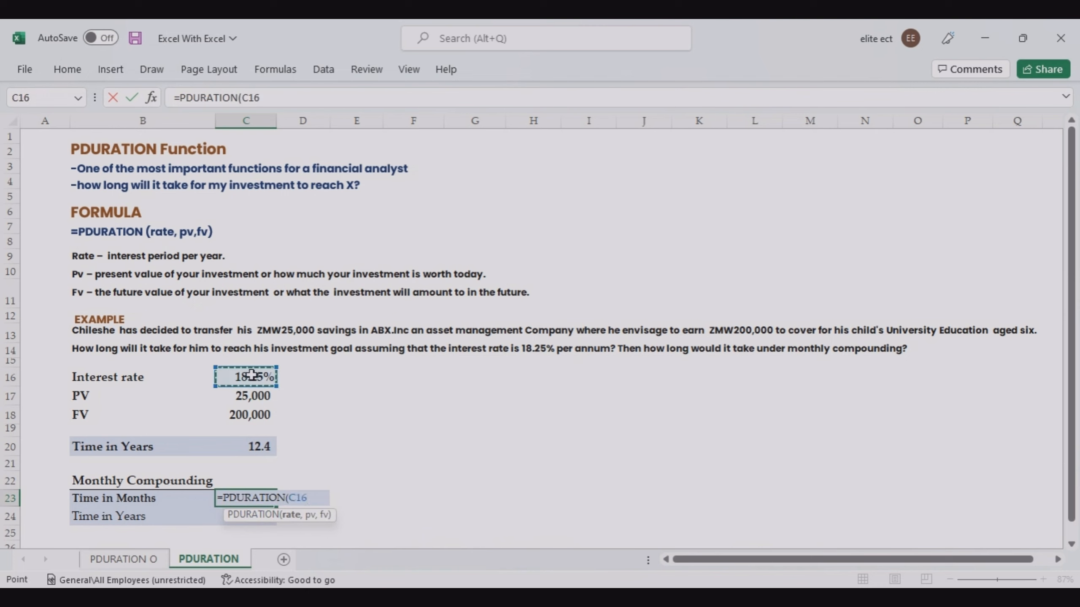
type("/")
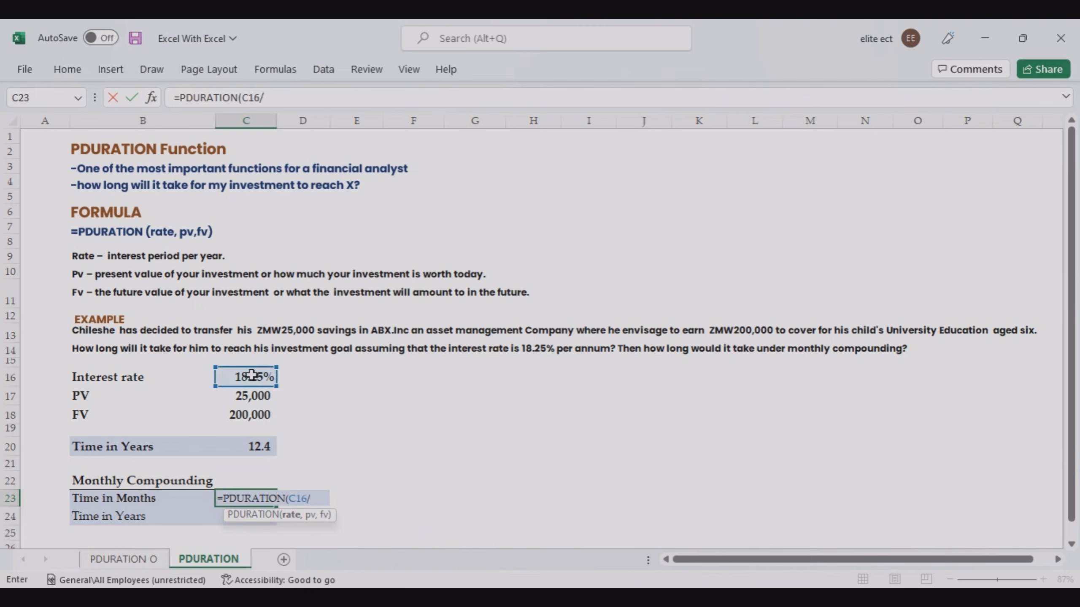
type("12,")
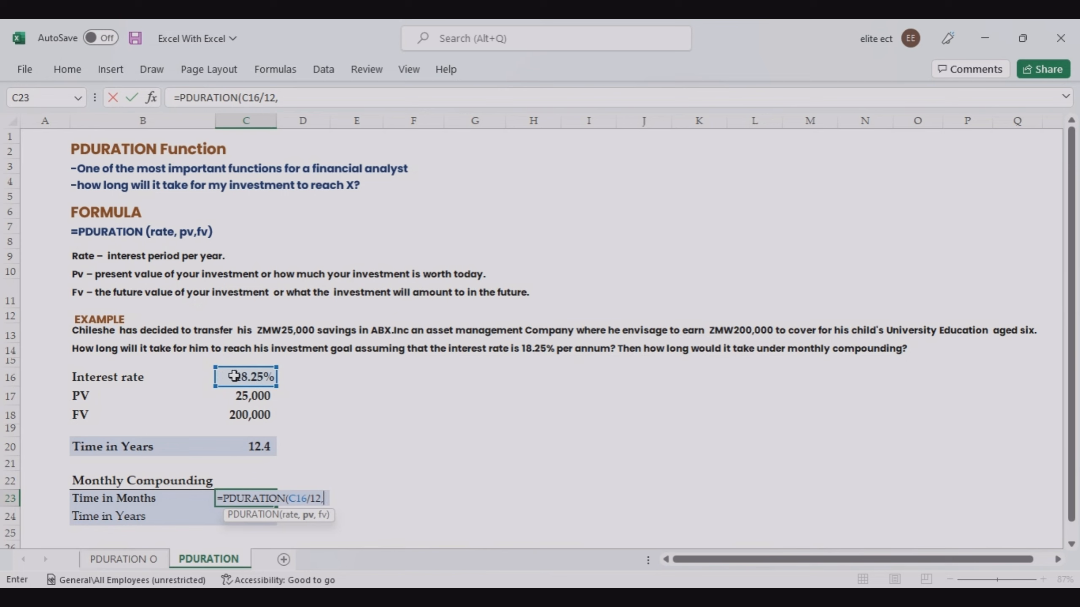
left_click(249, 399)
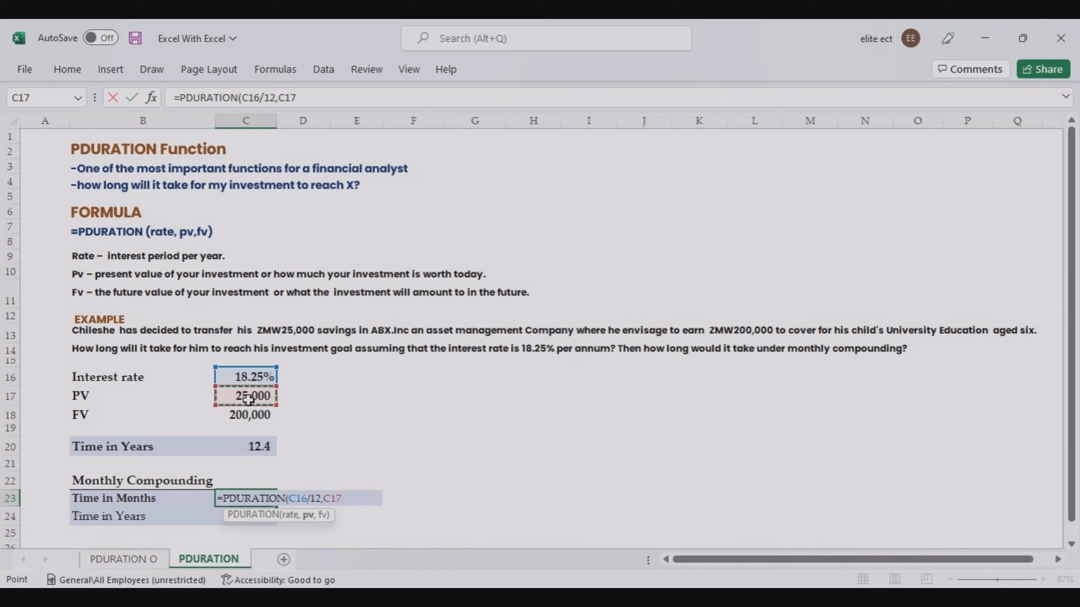
type(",")
left_click(250, 417)
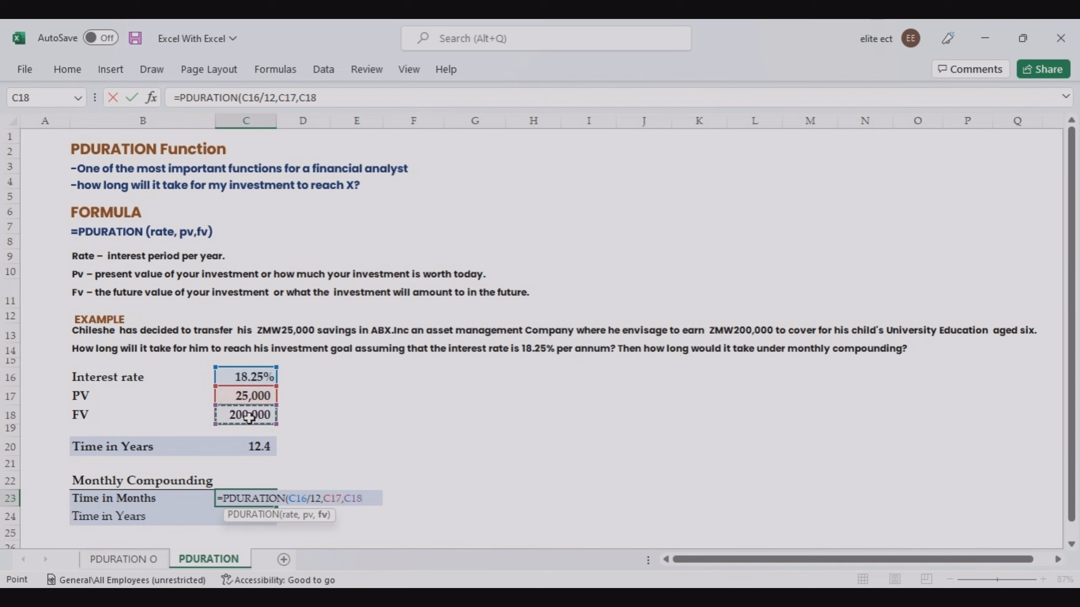
key("Return")
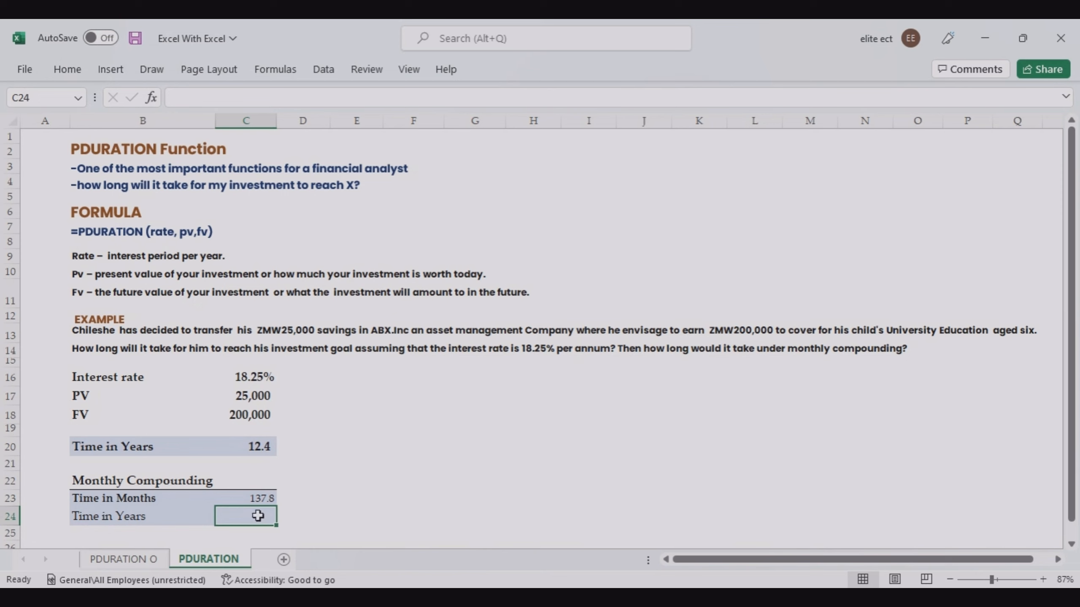
Step: Convert the monthly-compounding duration to years in cell C24 with the formula =C23/12
type("=")
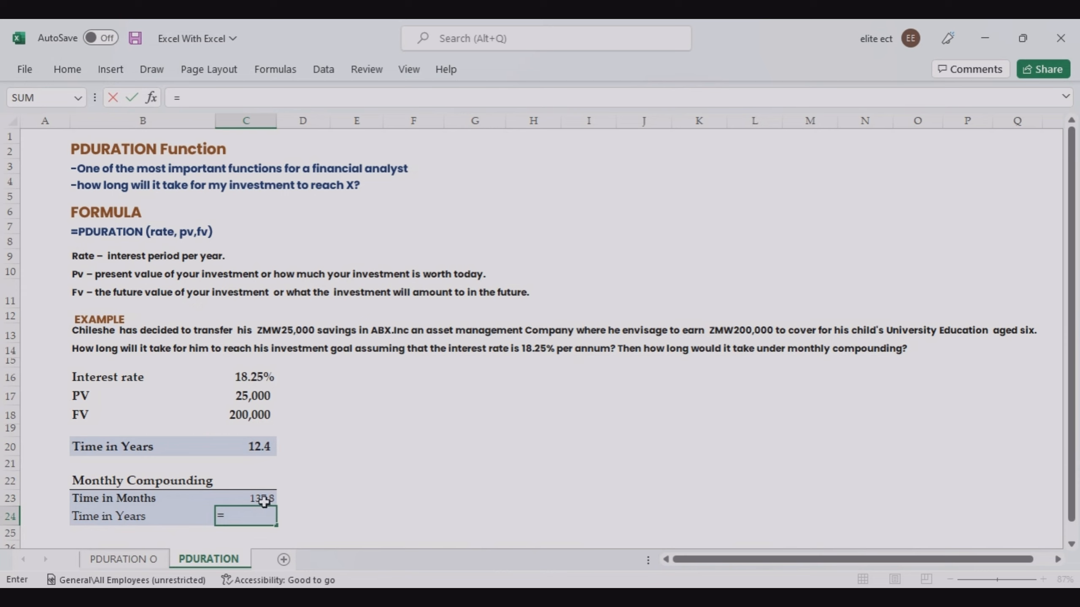
left_click(264, 501)
type("/")
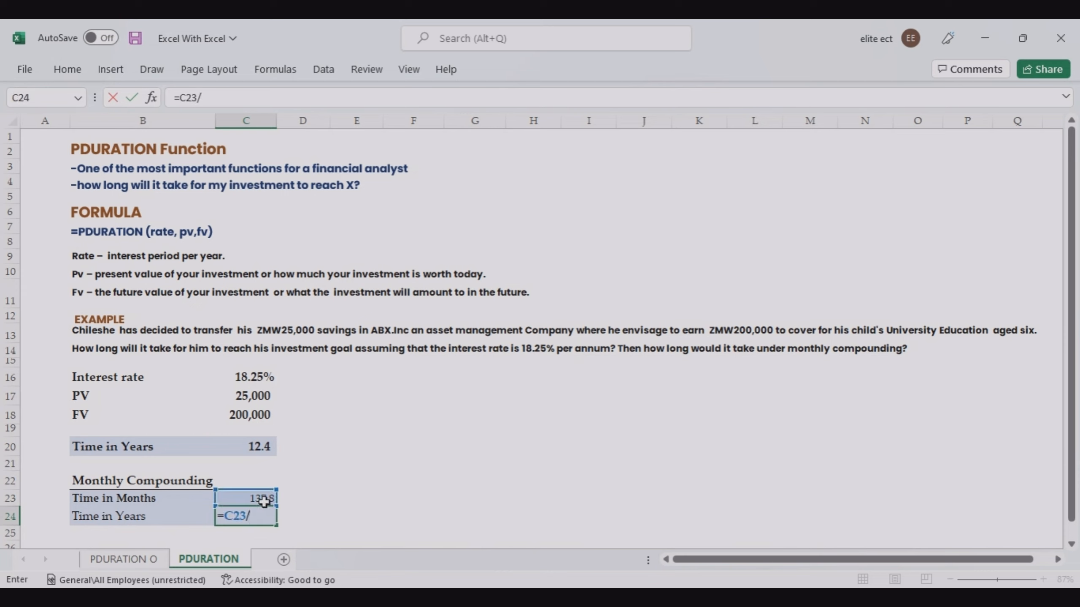
type("12")
key("Return")
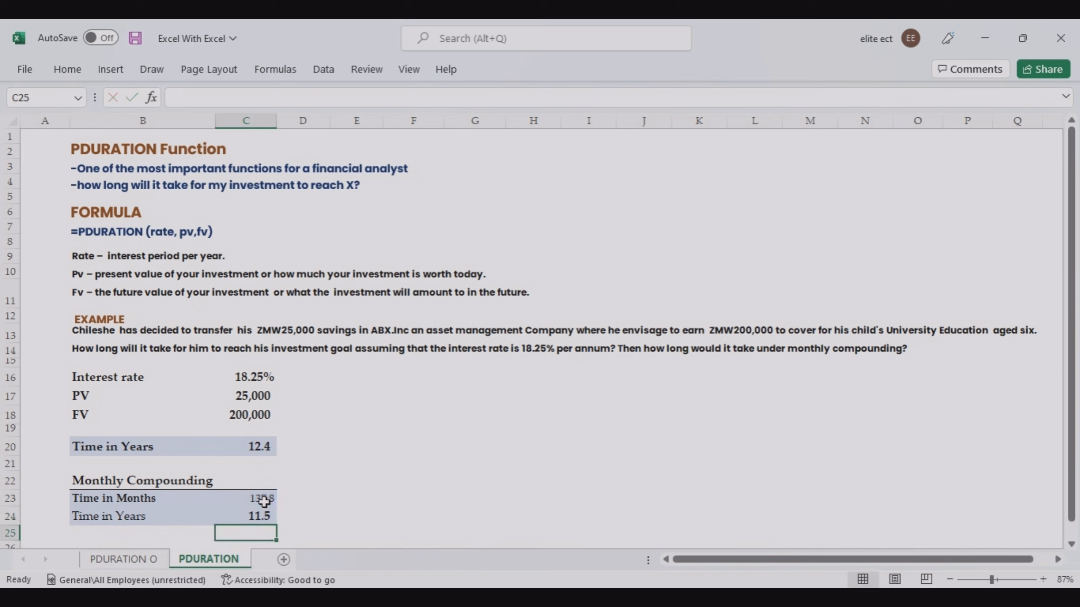
left_click(297, 516)
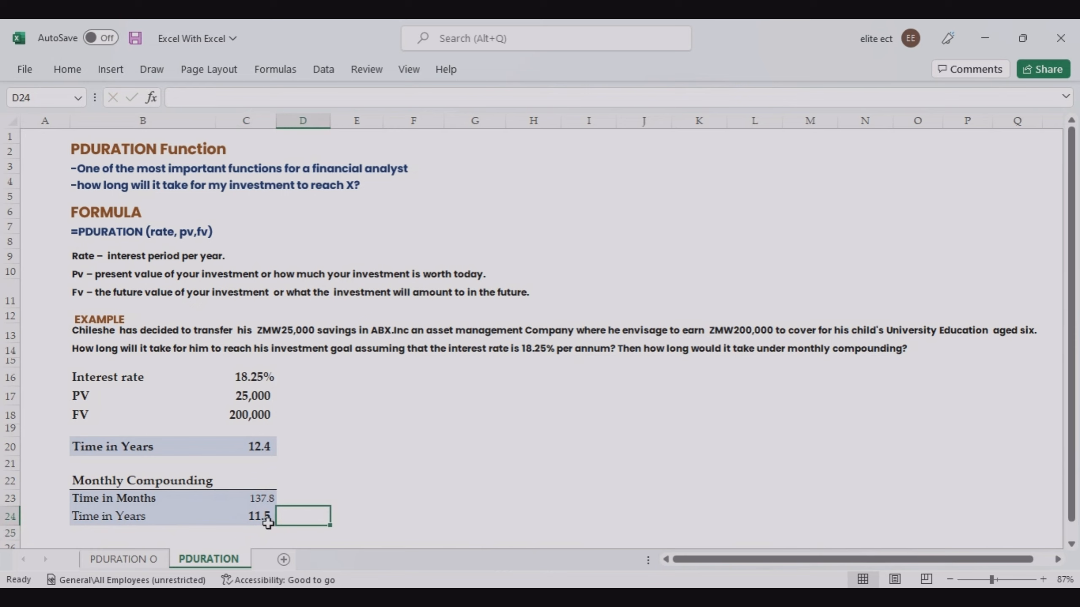